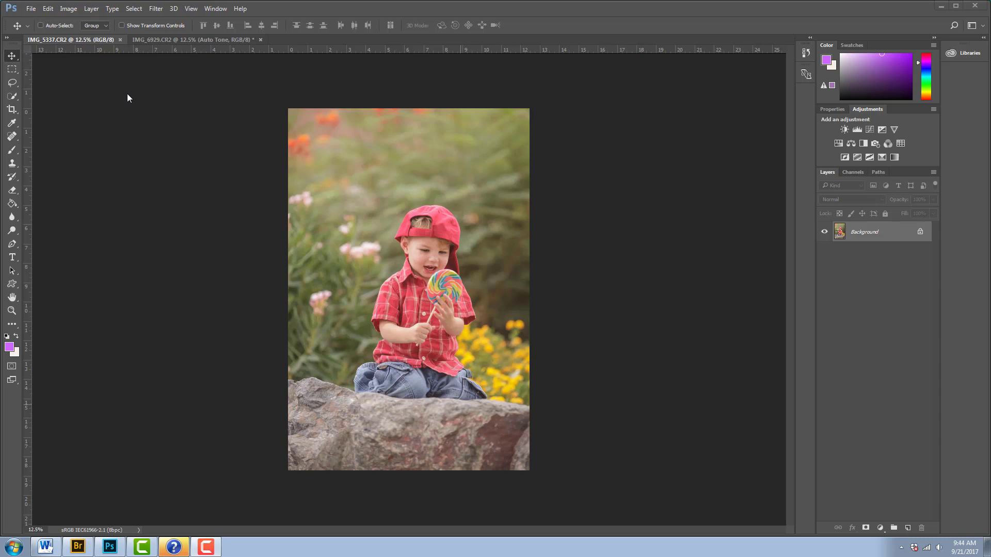
Open the Image menu to reveal Auto Tone, Auto Contrast and Auto Color
{"action": "left_click", "coordinate": [69, 8]}
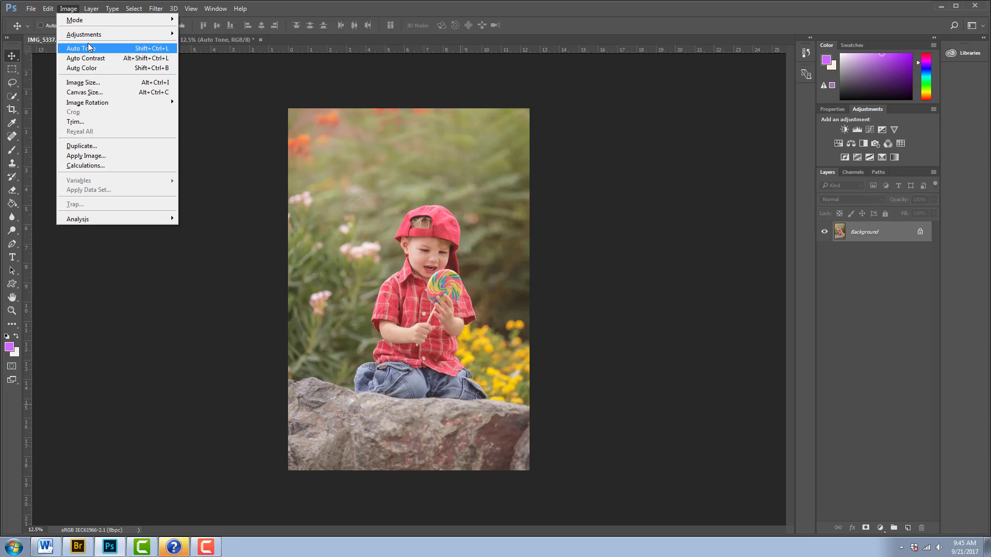
Duplicate the Background layer as a copy named 'auto tone'
{"action": "mouse_move", "coordinate": [93, 13]}
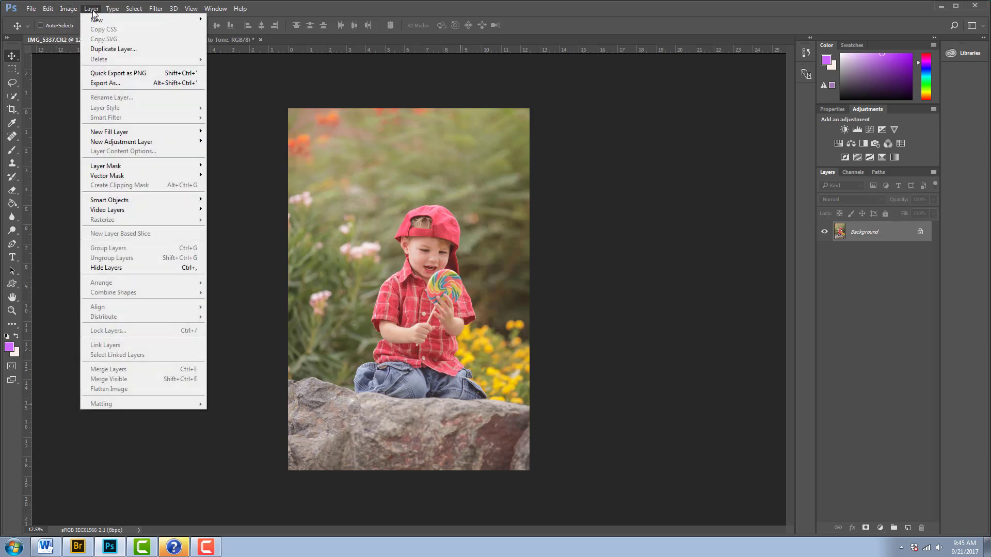
{"action": "left_click", "coordinate": [100, 49]}
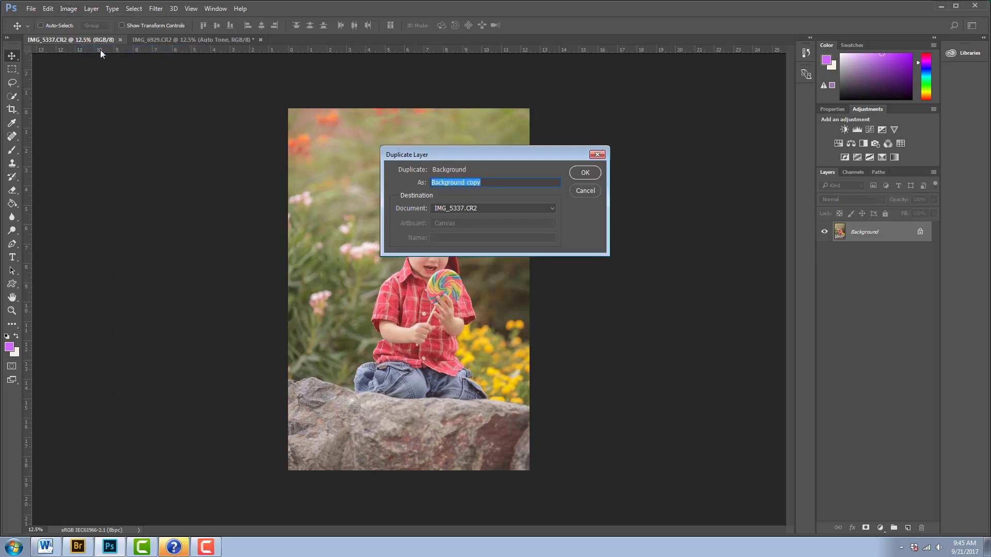
{"action": "type", "text": "auto tone"}
{"action": "left_click", "coordinate": [588, 173]}
Duplicate Background again as a layer named 'auto contrast'
{"action": "left_click", "coordinate": [864, 254]}
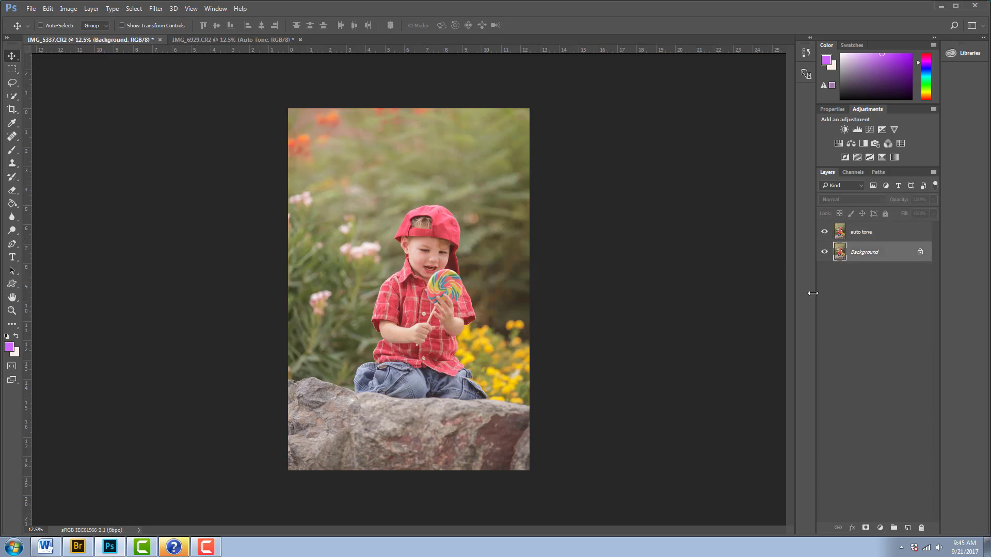
{"action": "left_click", "coordinate": [91, 8]}
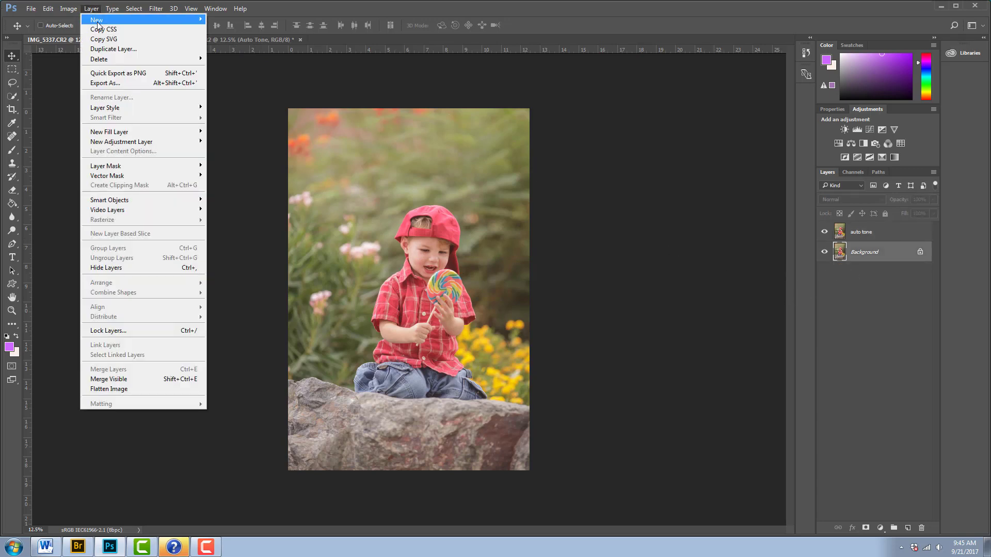
{"action": "left_click", "coordinate": [104, 48]}
{"action": "type", "text": "at"}
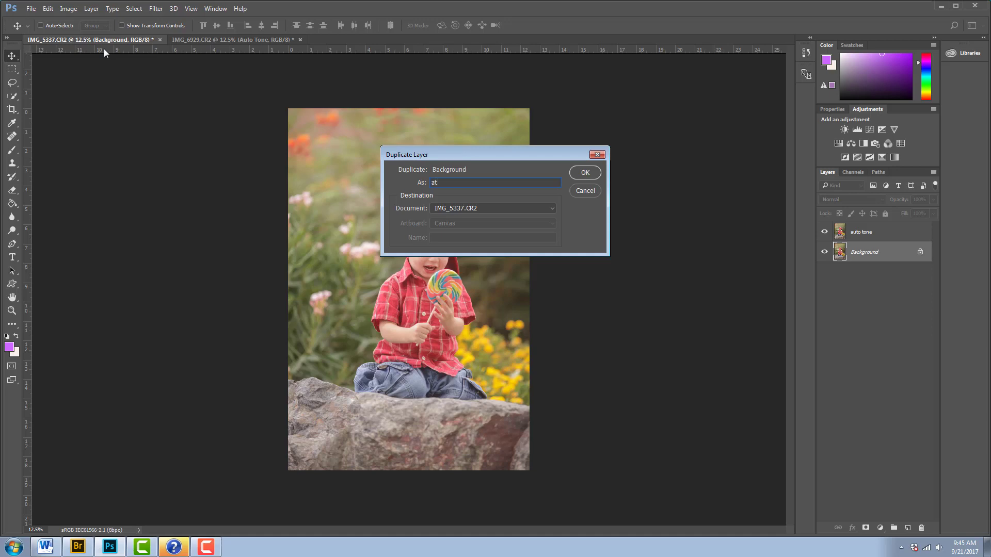
{"action": "type", "text": "uo"}
{"action": "key", "text": "BackSpace"}
{"action": "type", "text": "to contrast"}
{"action": "key", "text": "Return"}
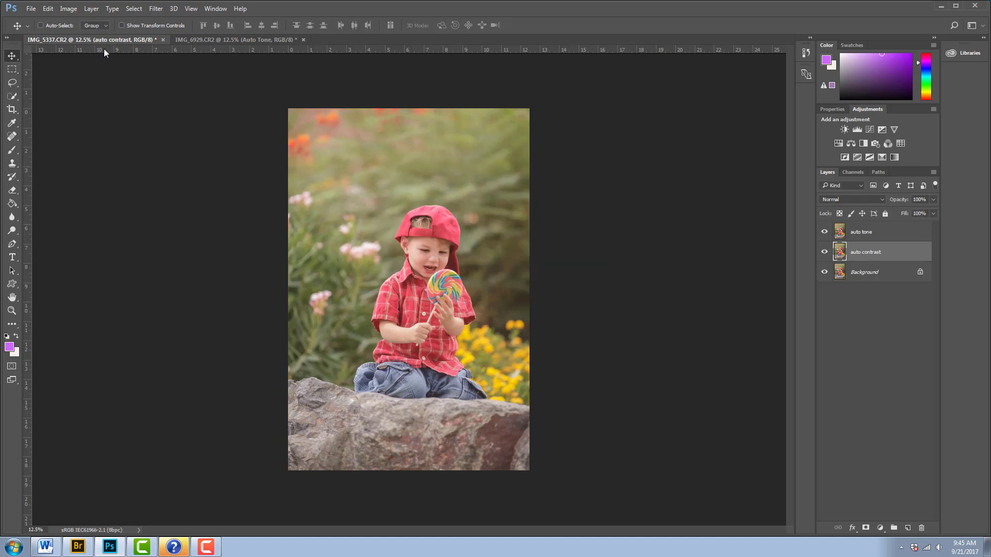
Start a third Background duplicate and name it 'auto color'
{"action": "left_click", "coordinate": [866, 275]}
{"action": "left_click", "coordinate": [92, 9]}
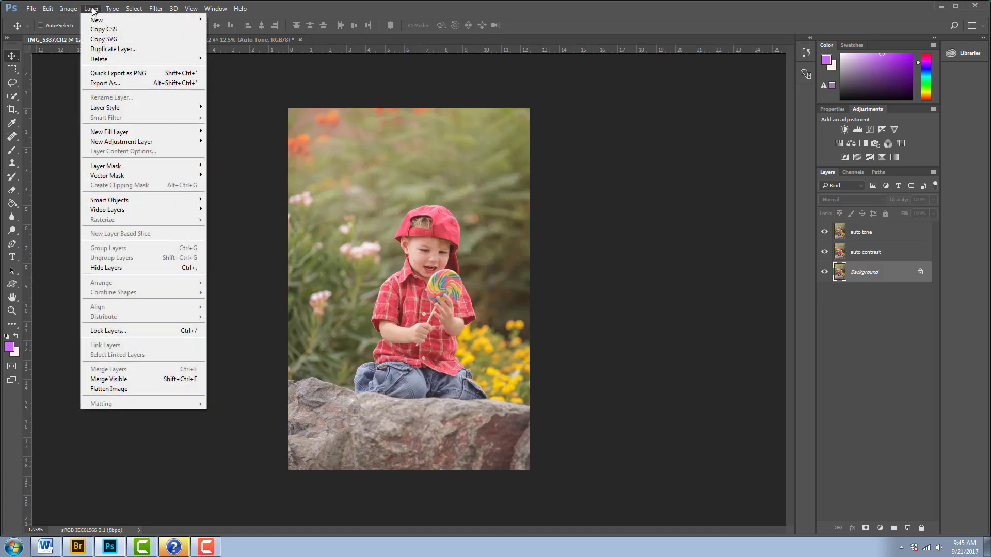
{"action": "left_click", "coordinate": [101, 49]}
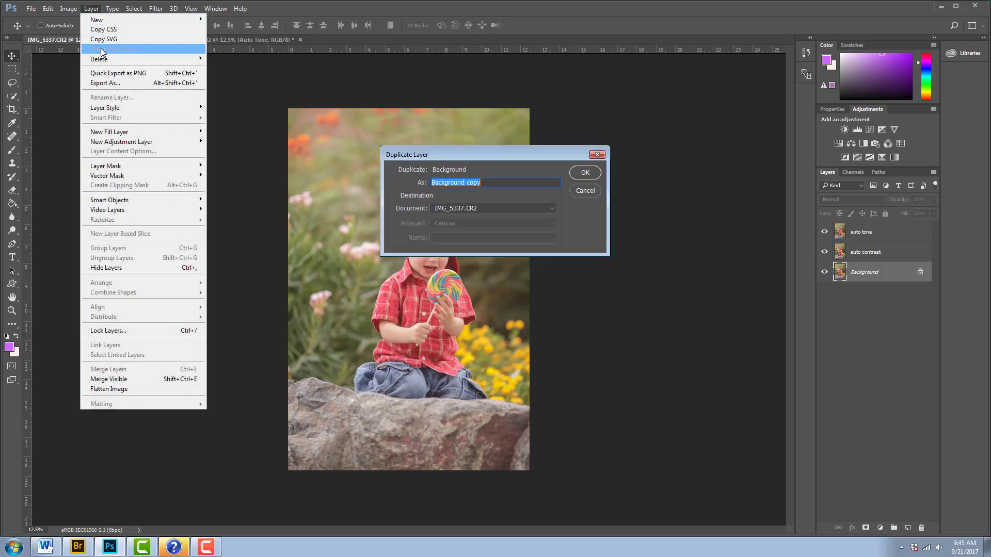
{"action": "type", "text": "a"}
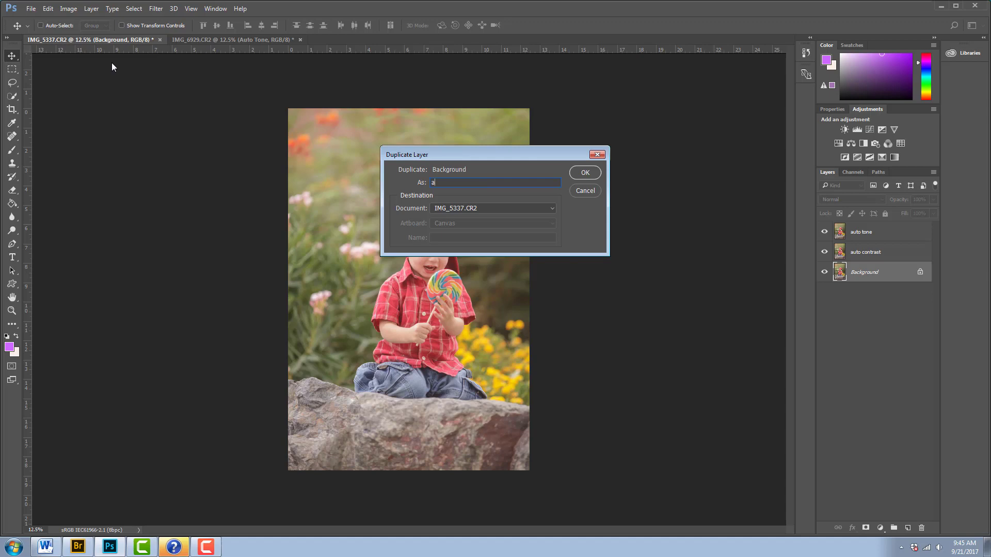
{"action": "type", "text": "uto color"}
Confirm the 'auto color' copy, then hide the auto tone and auto contrast layers
{"action": "left_click", "coordinate": [577, 174]}
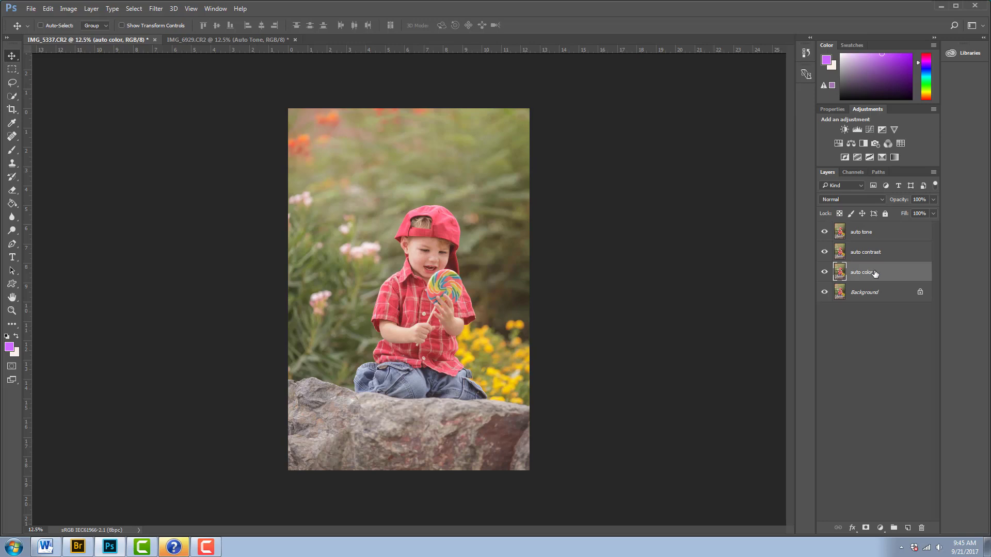
{"action": "left_click", "coordinate": [824, 232]}
{"action": "left_click", "coordinate": [824, 253]}
Apply Auto Color to the auto color layer and compare it with the layer on and off
{"action": "left_click", "coordinate": [66, 11]}
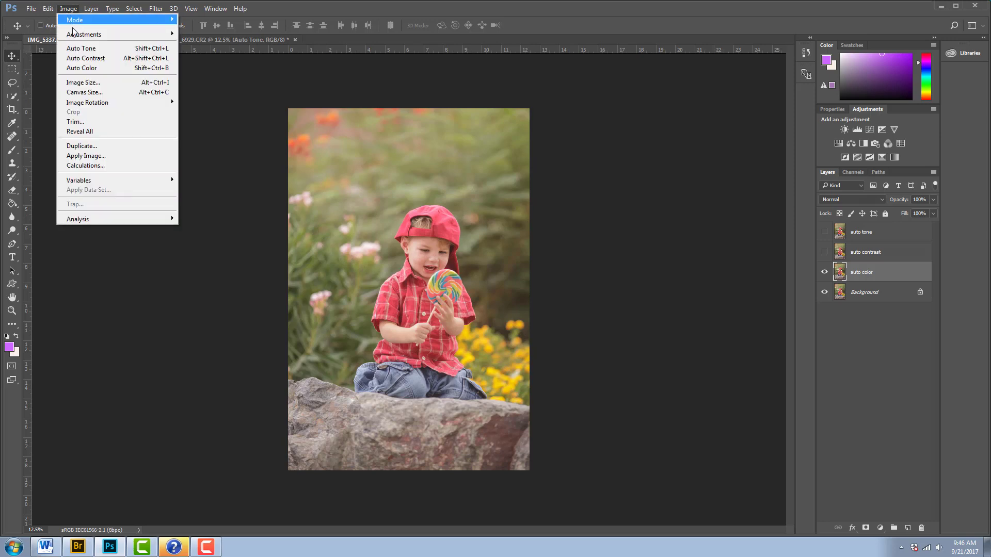
{"action": "left_click", "coordinate": [78, 69]}
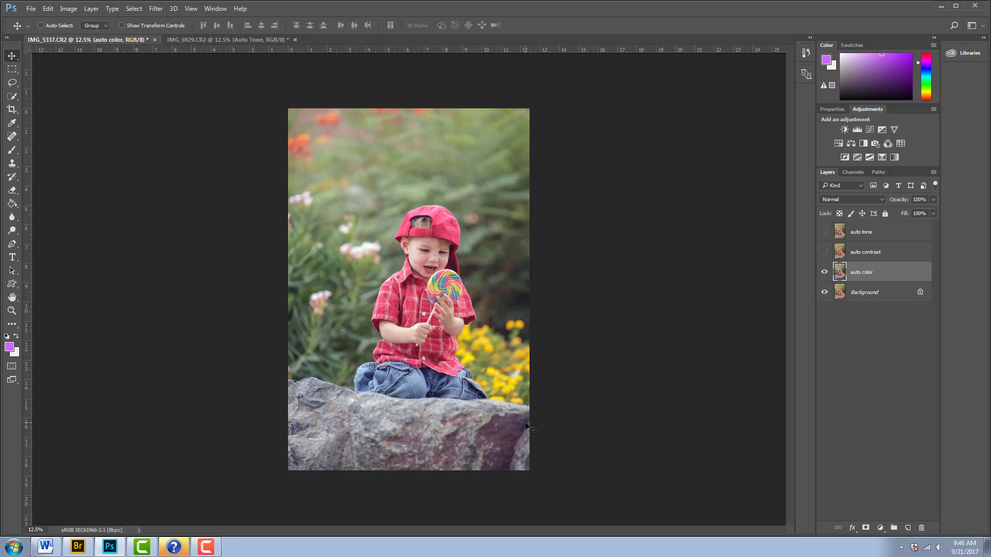
{"action": "left_click", "coordinate": [825, 273]}
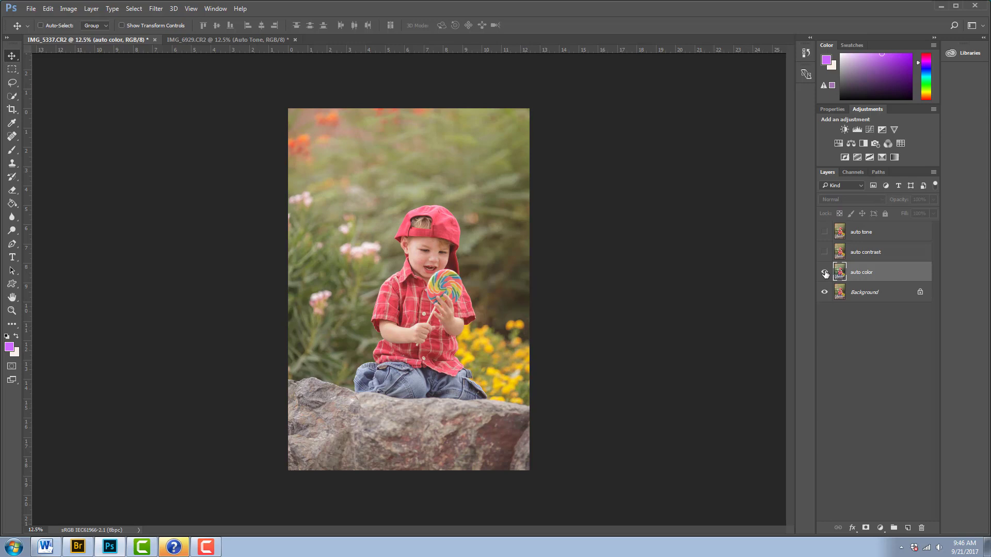
{"action": "left_click", "coordinate": [825, 273]}
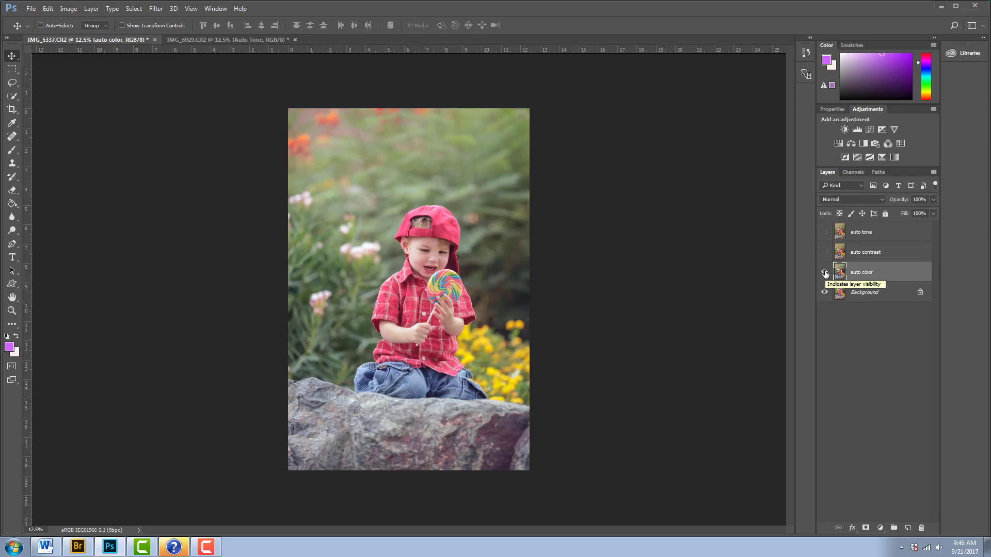
{"action": "left_click", "coordinate": [825, 273]}
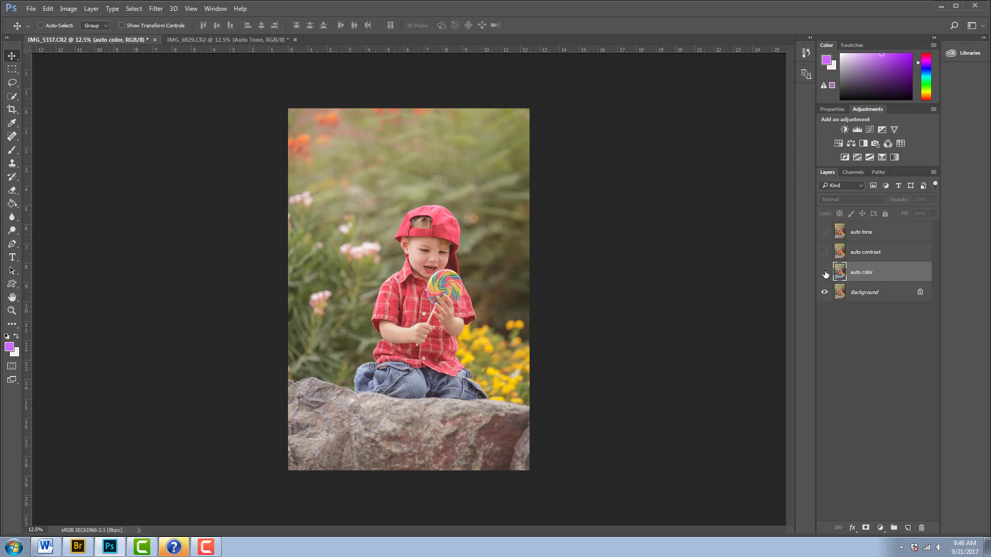
{"action": "left_click", "coordinate": [825, 273]}
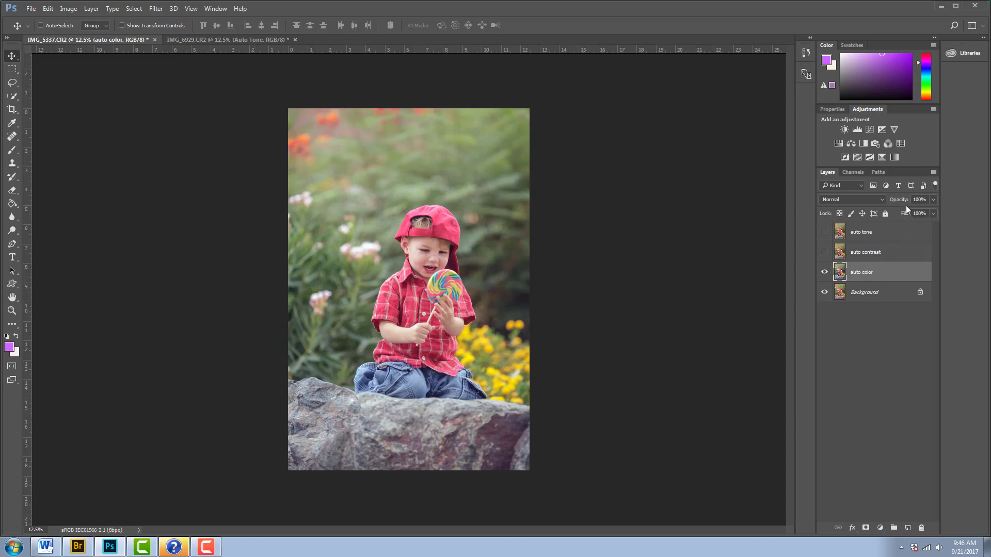
Lower the auto color layer's opacity to 63% and compare it once more
{"action": "left_click", "coordinate": [933, 200]}
{"action": "left_click", "coordinate": [824, 273]}
{"action": "left_click", "coordinate": [824, 274]}
Hide auto color and make the auto contrast layer the selected, visible one
{"action": "left_click", "coordinate": [825, 274]}
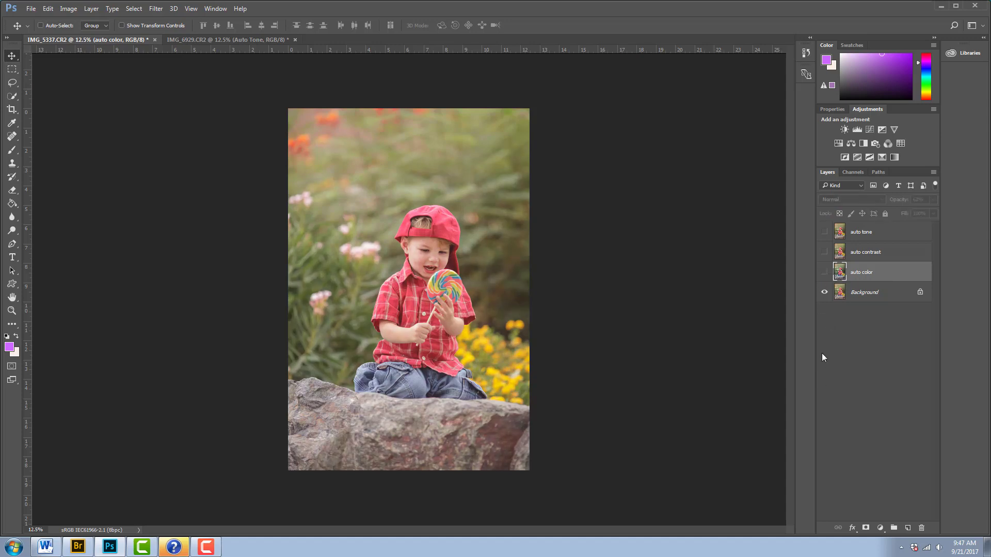
{"action": "left_click", "coordinate": [866, 254]}
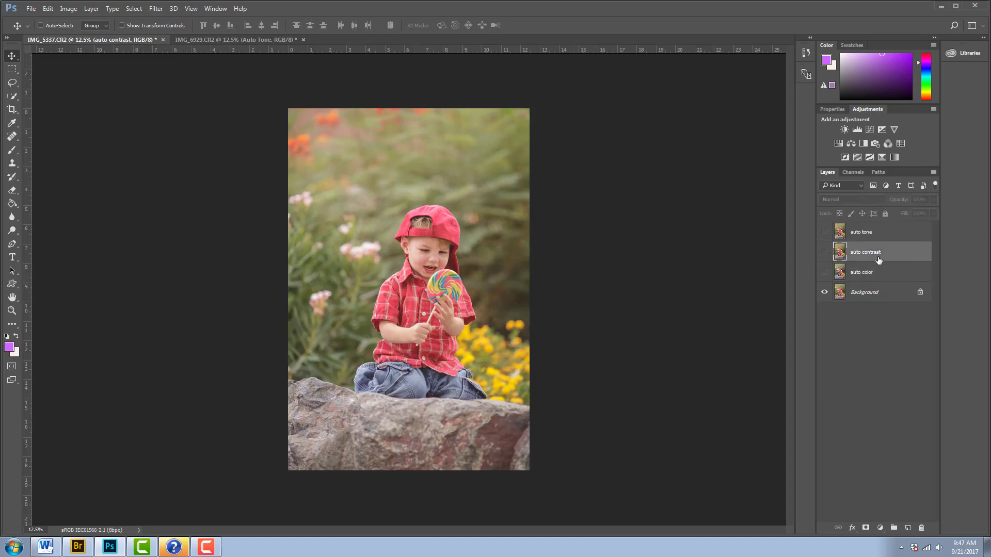
{"action": "left_click", "coordinate": [824, 252]}
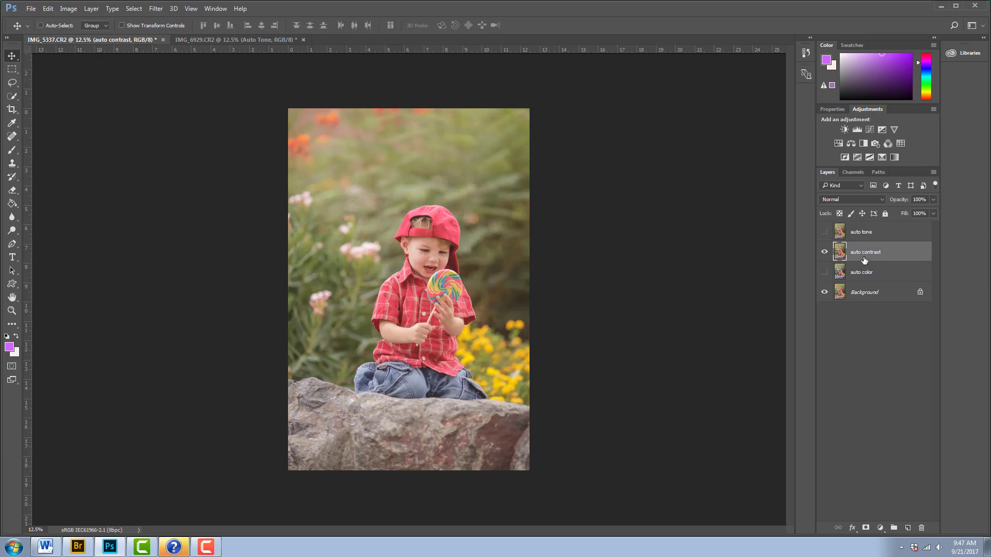
Apply Auto Contrast to the auto contrast layer, compare the result, then hide it
{"action": "left_click", "coordinate": [66, 11]}
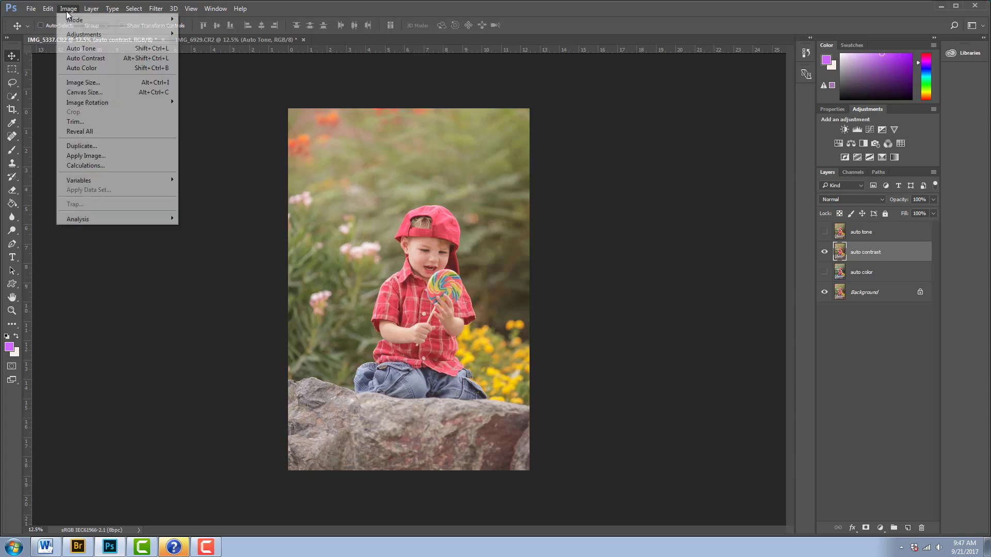
{"action": "left_click", "coordinate": [77, 59]}
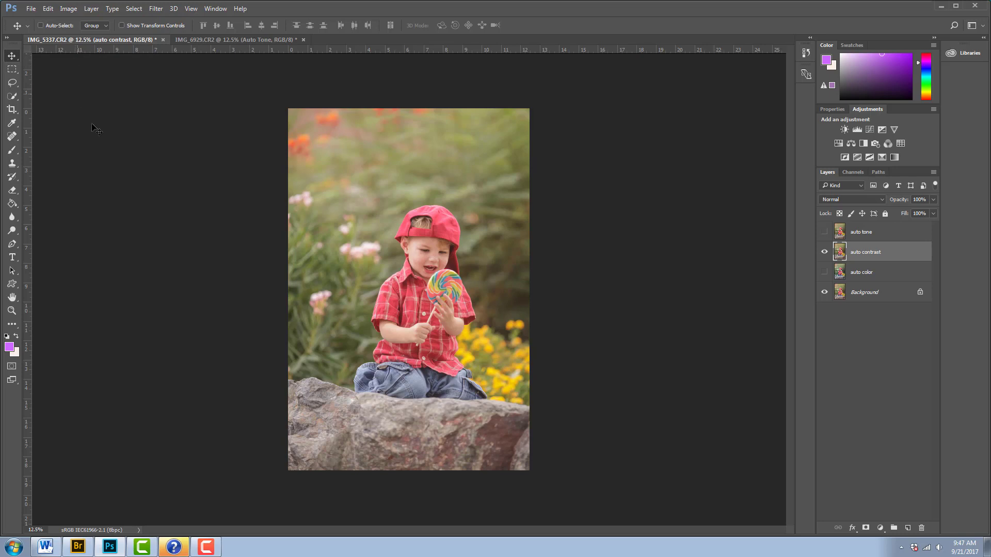
{"action": "left_click", "coordinate": [825, 255]}
{"action": "left_click", "coordinate": [825, 254]}
{"action": "left_click", "coordinate": [825, 254]}
{"action": "left_click", "coordinate": [826, 255]}
{"action": "left_click", "coordinate": [825, 255]}
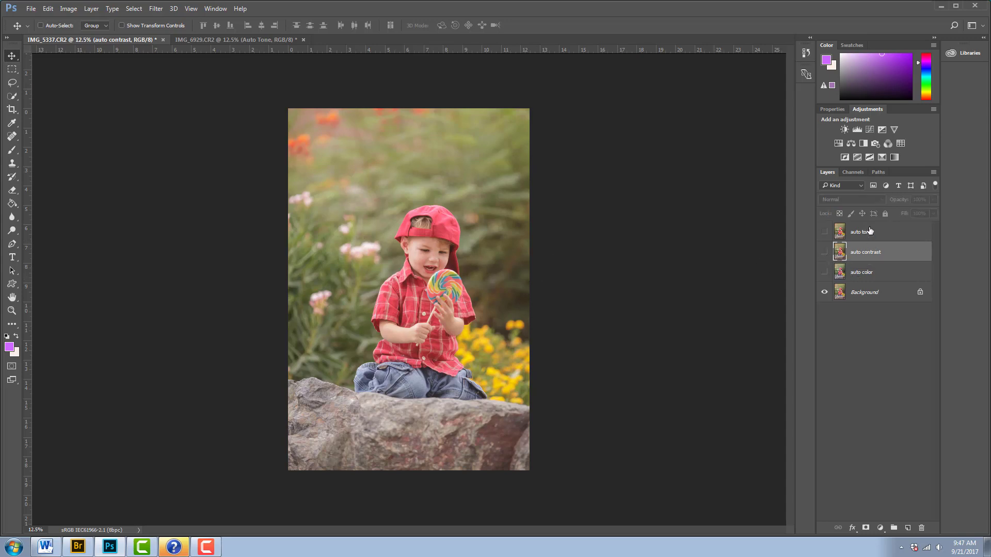
Select and show the auto tone layer, then apply Auto Tone to it
{"action": "left_click", "coordinate": [868, 232]}
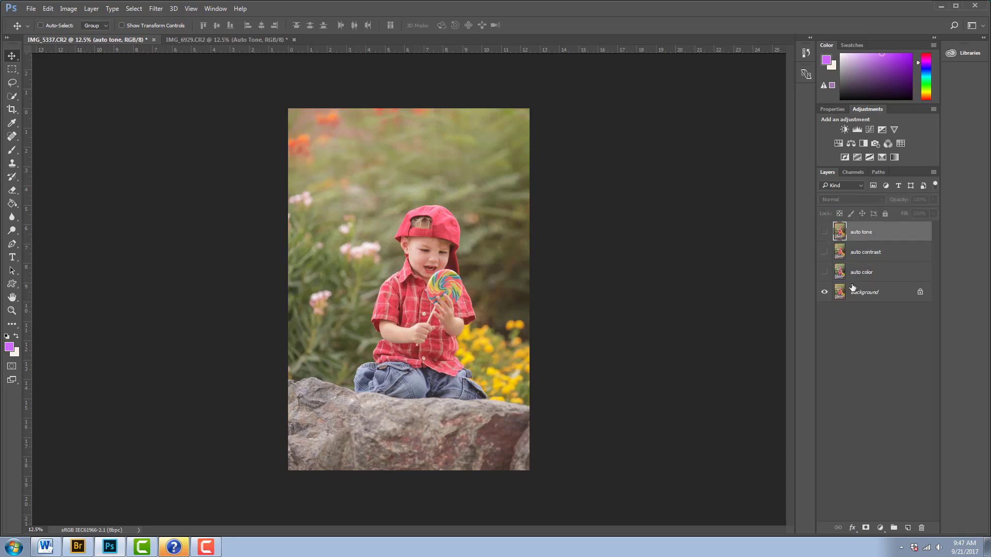
{"action": "left_click", "coordinate": [824, 232]}
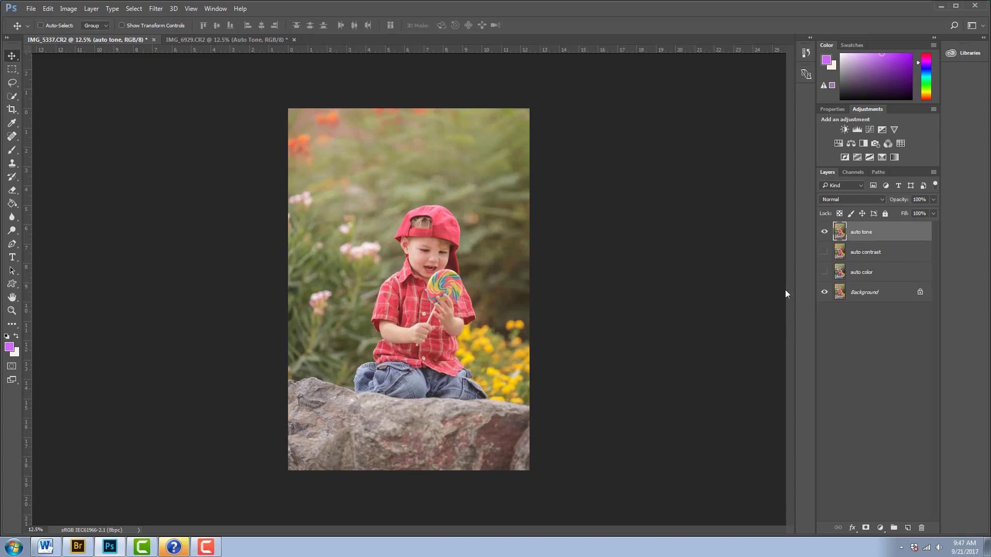
{"action": "left_click", "coordinate": [65, 11]}
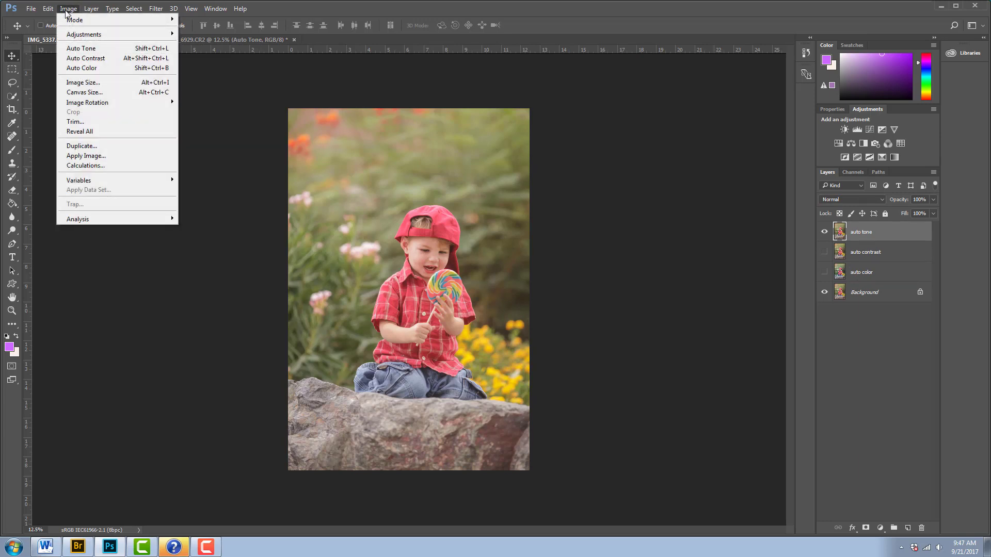
{"action": "left_click", "coordinate": [72, 49]}
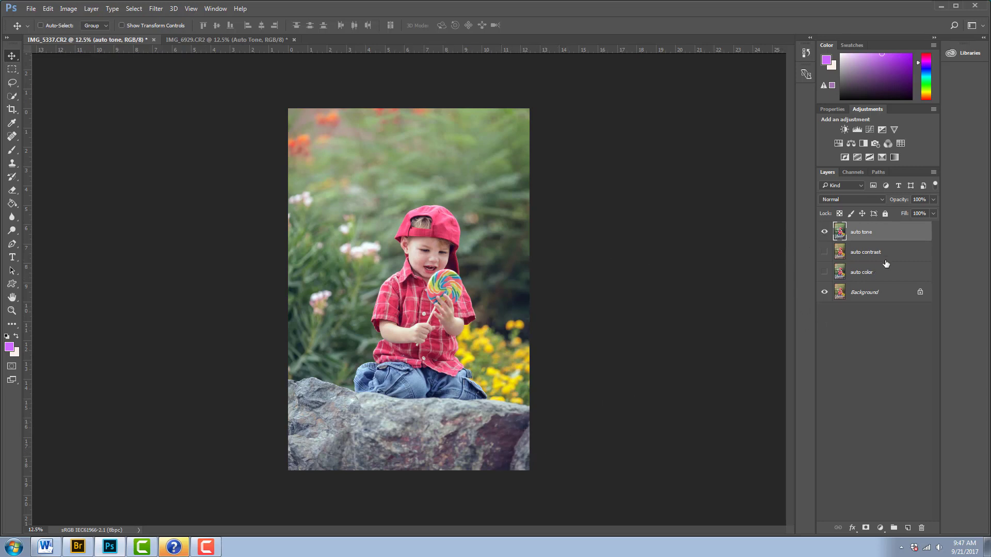
Set the auto tone layer's opacity to 54% and compare it on and off
{"action": "left_click", "coordinate": [933, 199]}
{"action": "left_click_drag", "start_coordinate": [912, 212], "coordinate": [910, 211]}
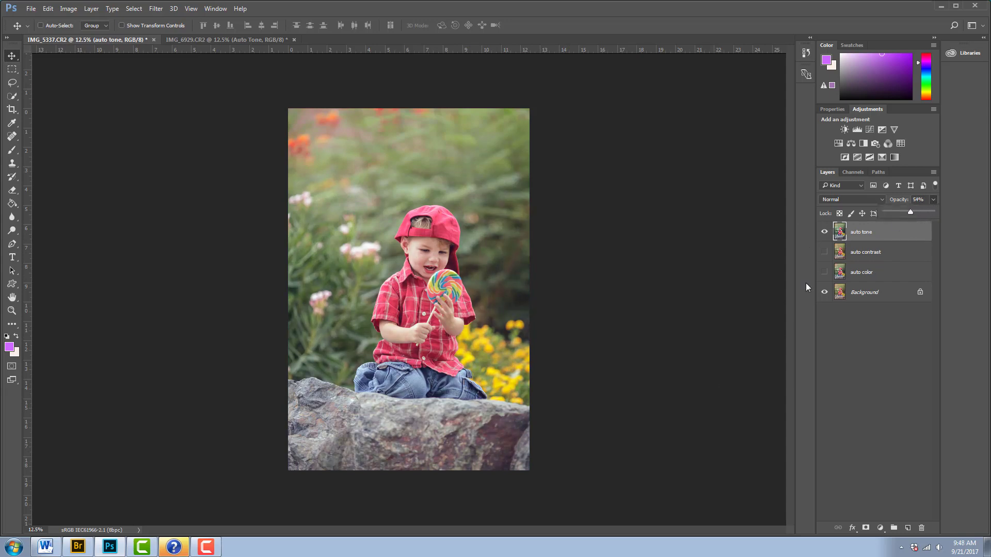
{"action": "left_click", "coordinate": [825, 235]}
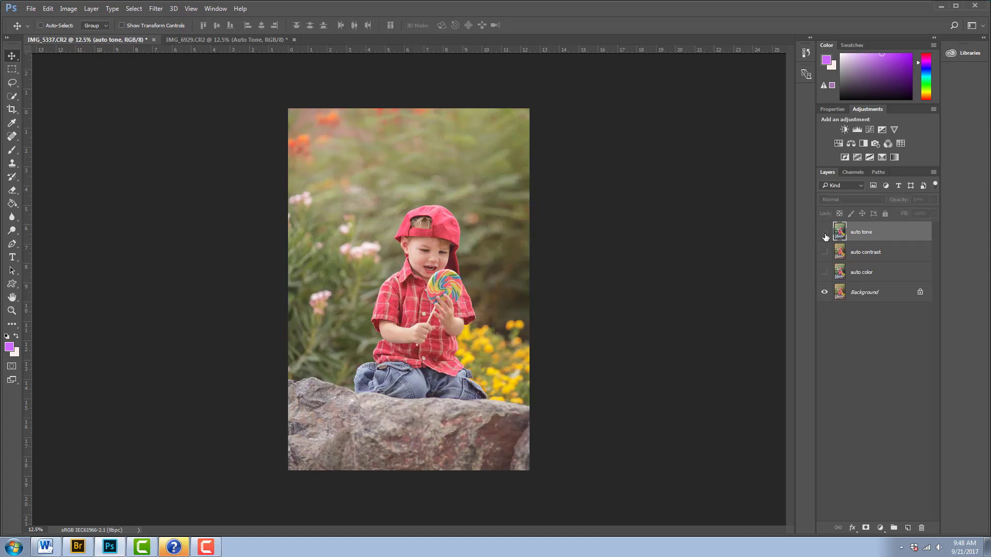
{"action": "left_click", "coordinate": [825, 233]}
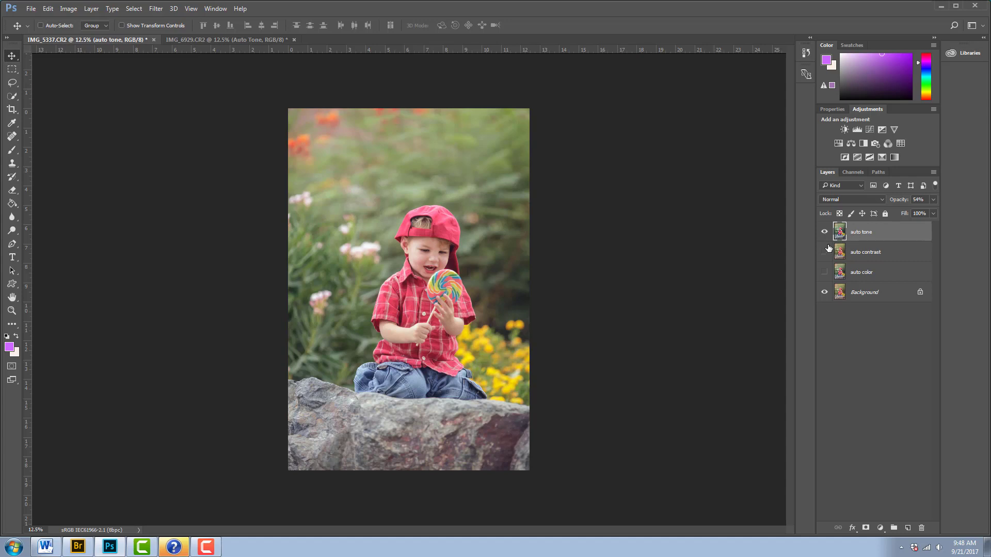
Show auto contrast and auto color, move auto color to the top, and select auto tone
{"action": "left_click", "coordinate": [825, 252]}
{"action": "left_click", "coordinate": [824, 272]}
{"action": "left_click_drag", "start_coordinate": [857, 274], "coordinate": [867, 228]}
{"action": "left_click", "coordinate": [868, 261]}
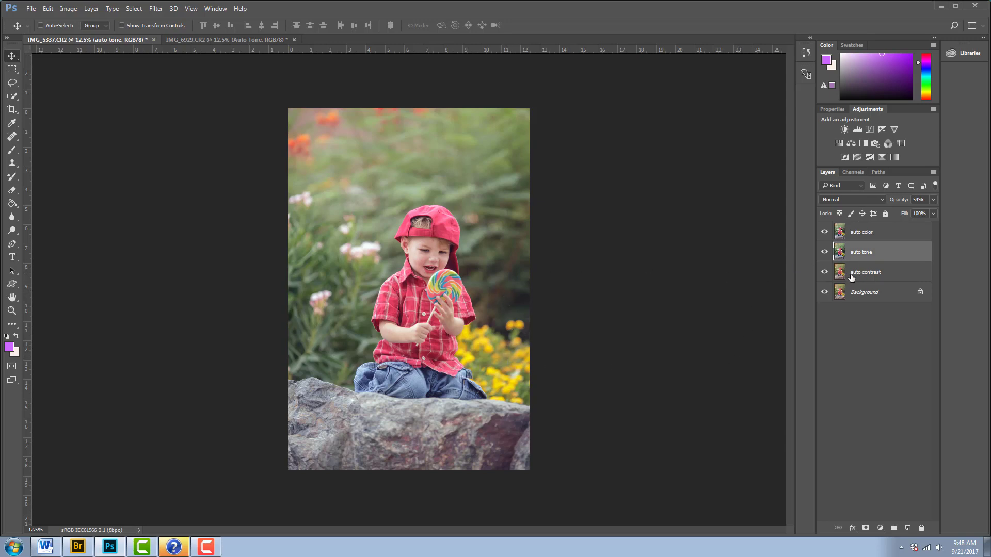
Switch to IMG_6929.CR2 and compare its Auto Color layer on and off, leaving it visible
{"action": "left_click", "coordinate": [178, 40]}
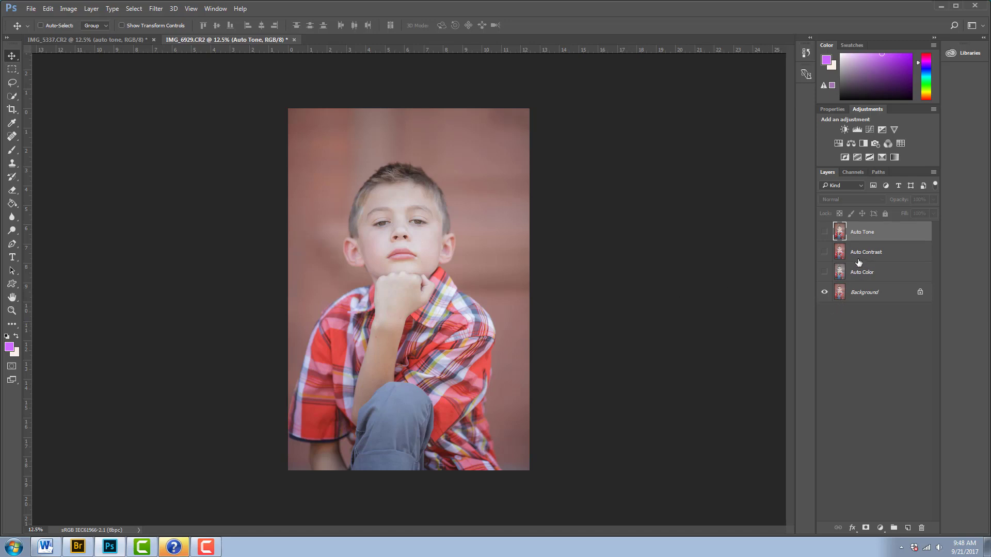
{"action": "left_click", "coordinate": [824, 274]}
{"action": "left_click", "coordinate": [824, 274]}
{"action": "left_click", "coordinate": [824, 274]}
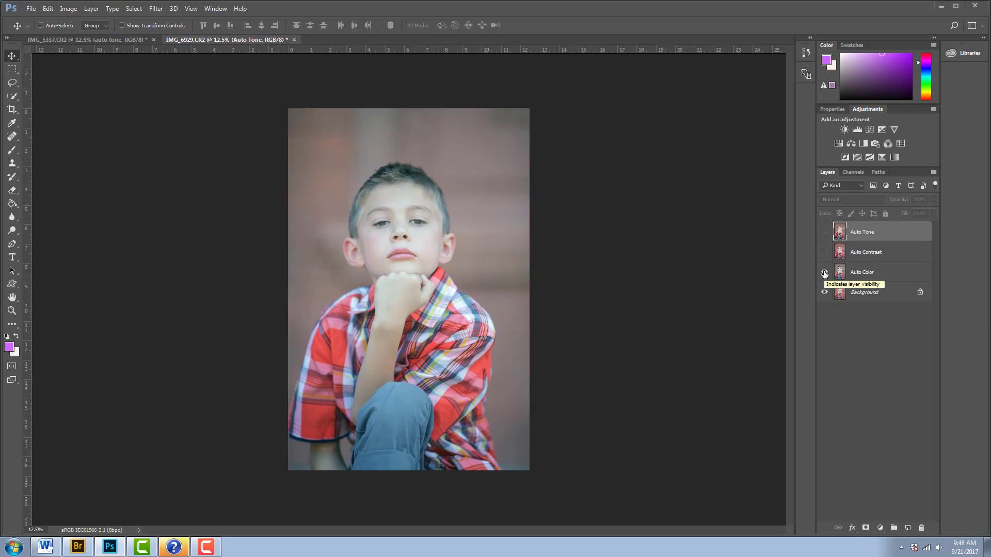
{"action": "left_click", "coordinate": [825, 273]}
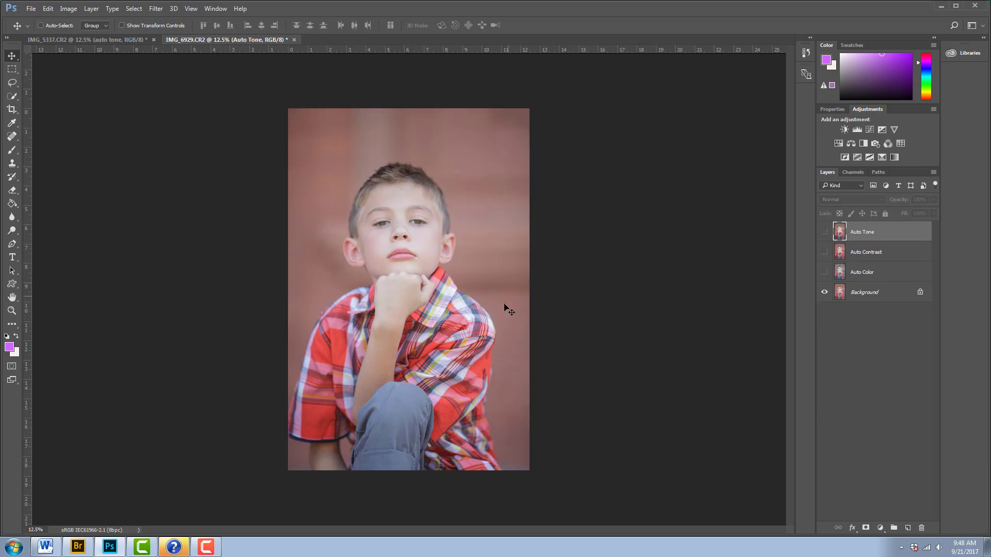
{"action": "left_click", "coordinate": [825, 273]}
Set the Auto Color layer's opacity to 70%, then hide the layer
{"action": "left_click", "coordinate": [857, 277]}
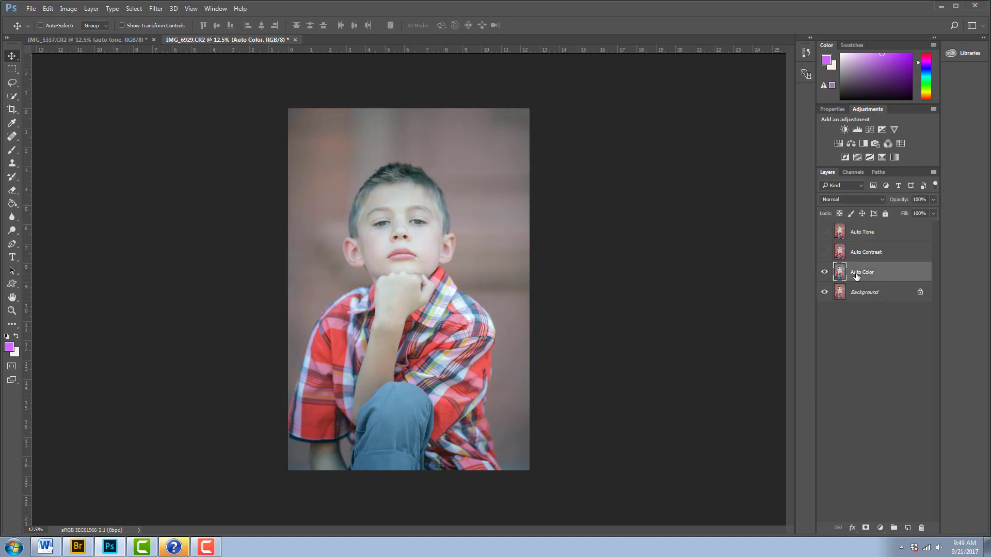
{"action": "left_click", "coordinate": [933, 201]}
{"action": "left_click_drag", "start_coordinate": [918, 212], "coordinate": [917, 212]}
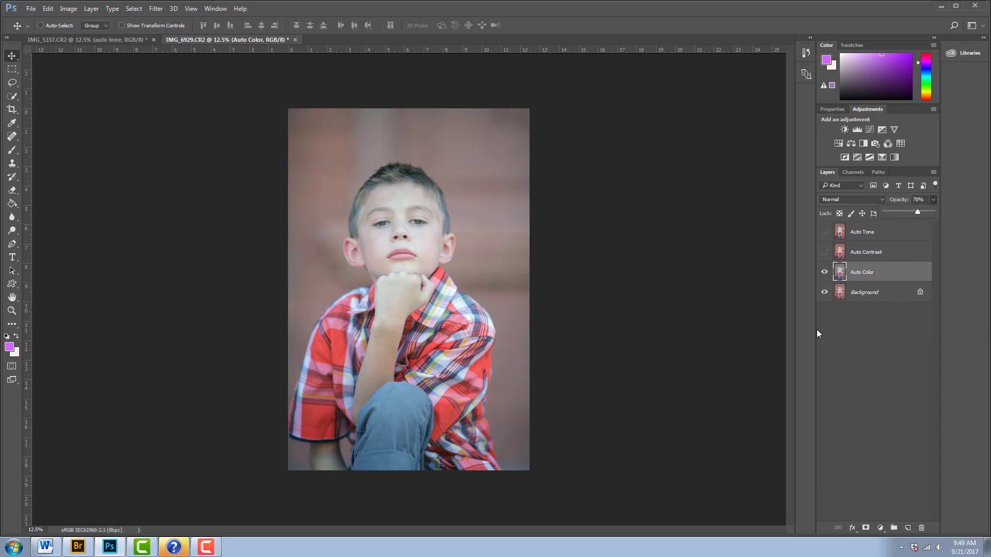
{"action": "left_click", "coordinate": [824, 274]}
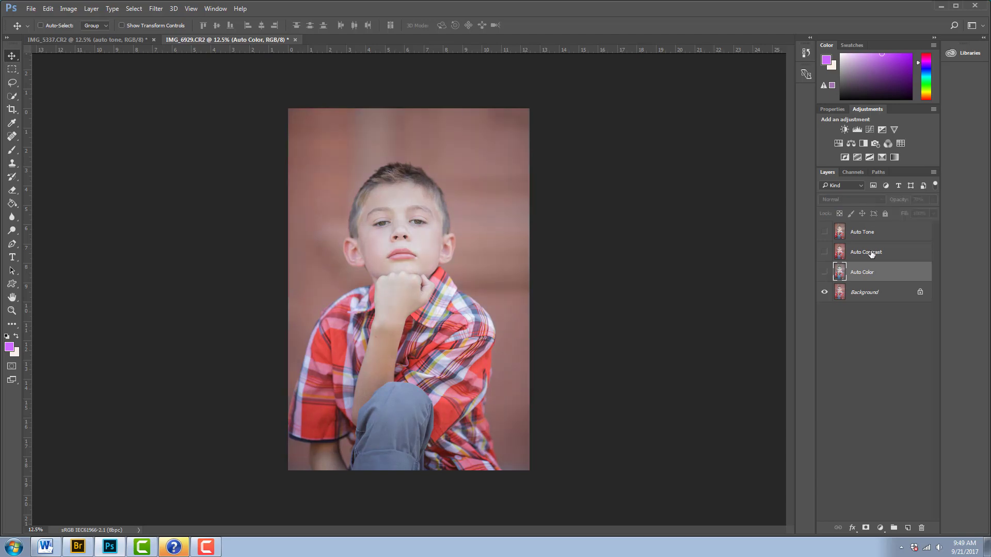
Hide Auto Contrast and compare the Auto Tone layer off and on, leaving it visible
{"action": "left_click", "coordinate": [825, 253]}
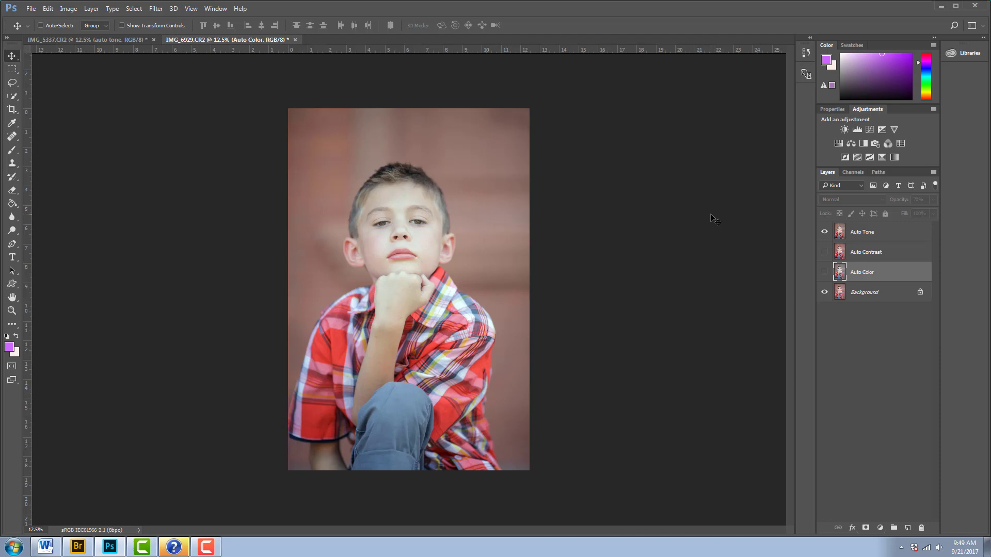
{"action": "left_click", "coordinate": [824, 233]}
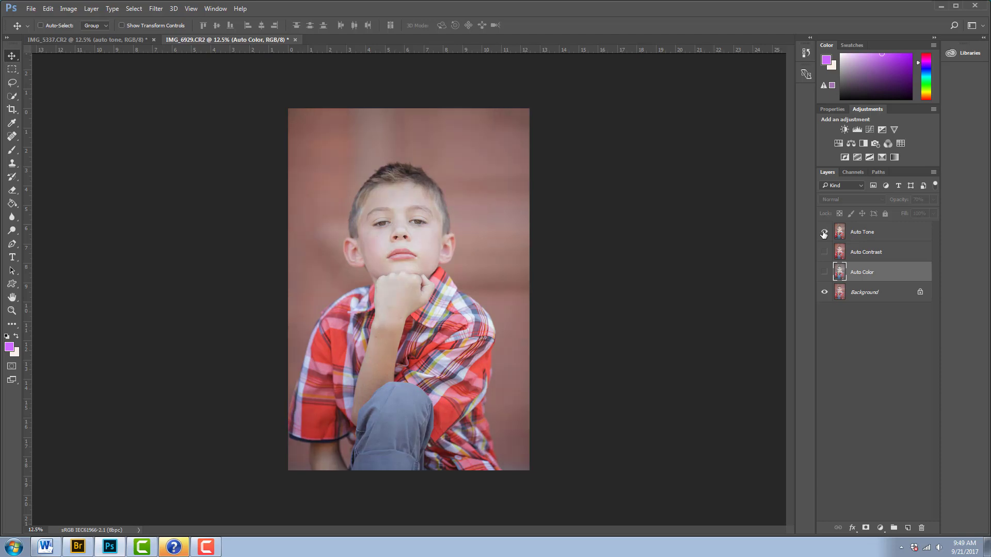
{"action": "left_click", "coordinate": [824, 233]}
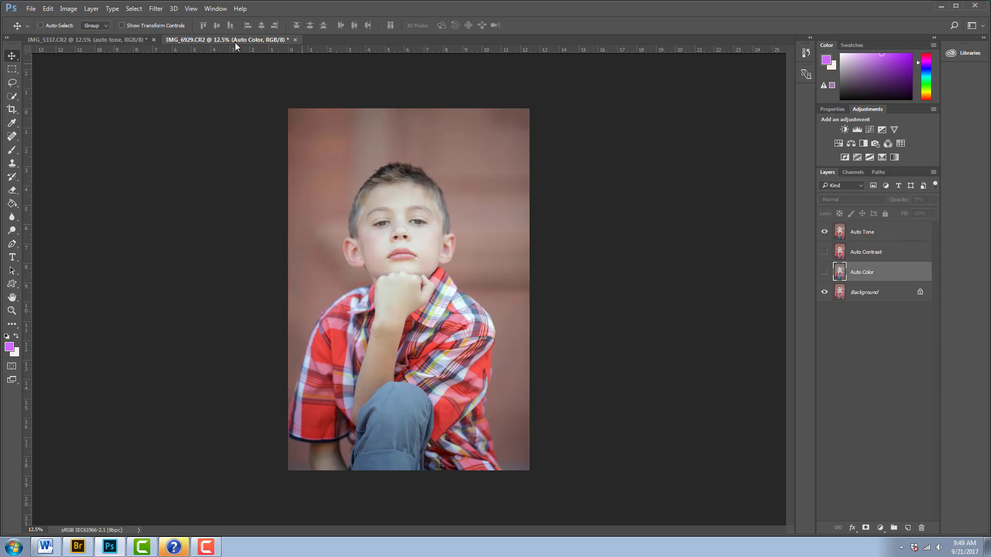
{"action": "left_click", "coordinate": [75, 9]}
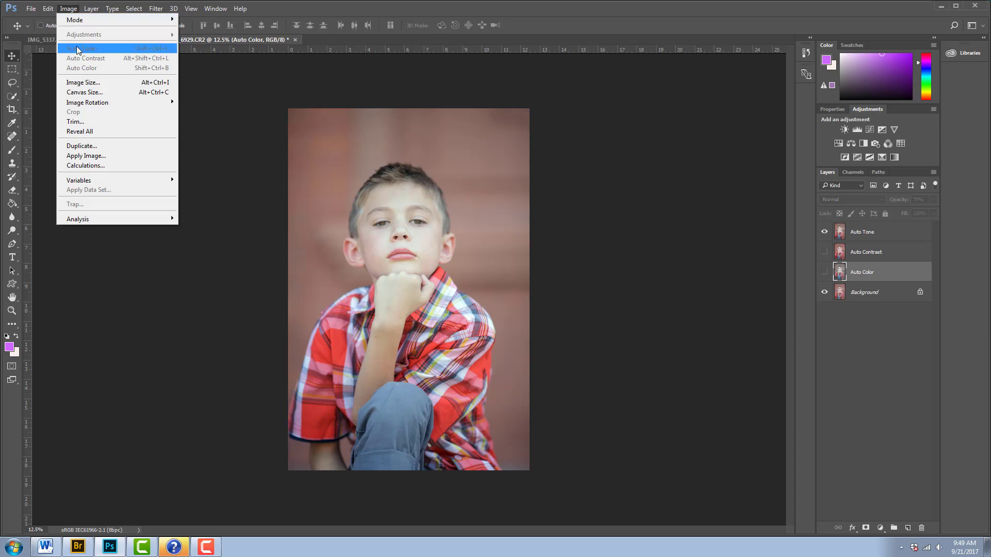
{"action": "left_click", "coordinate": [657, 186]}
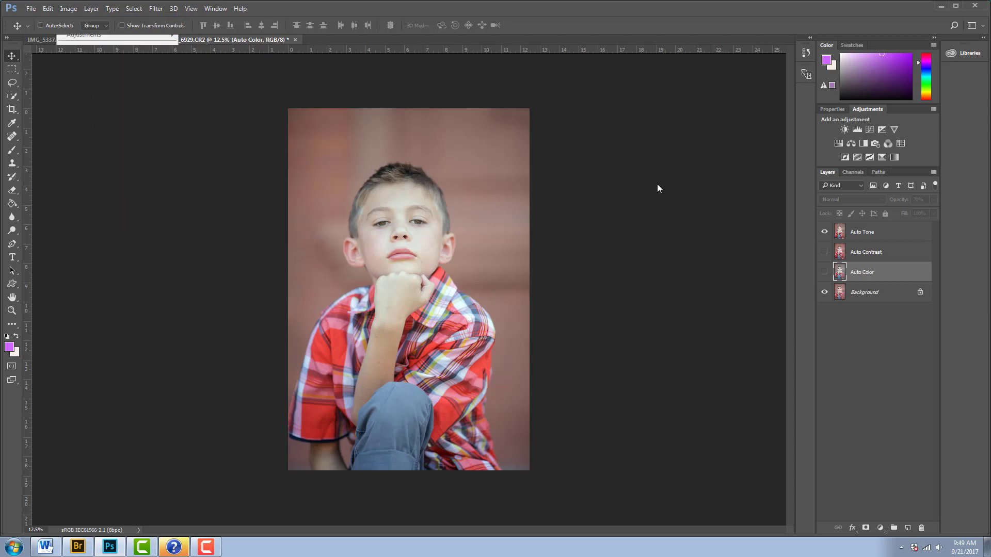